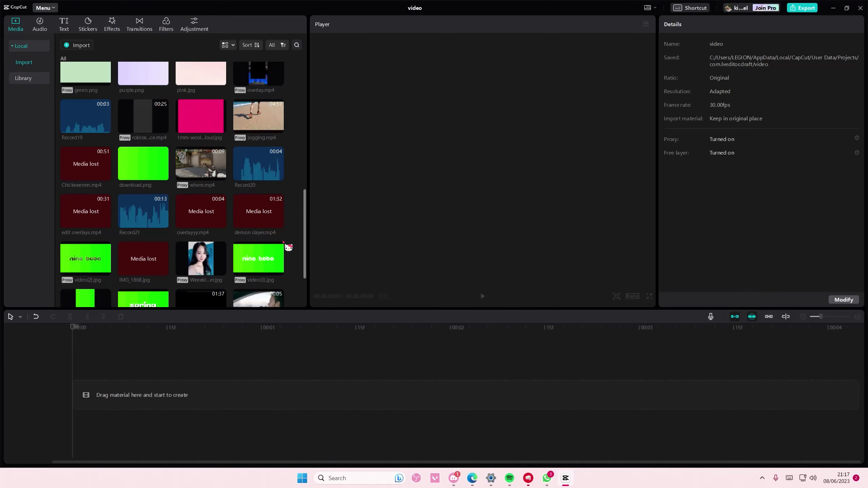
# - Add where.mp4 to the timeline, mute its track, and set the playhead near 00:02:08
pyautogui.click(221, 176)
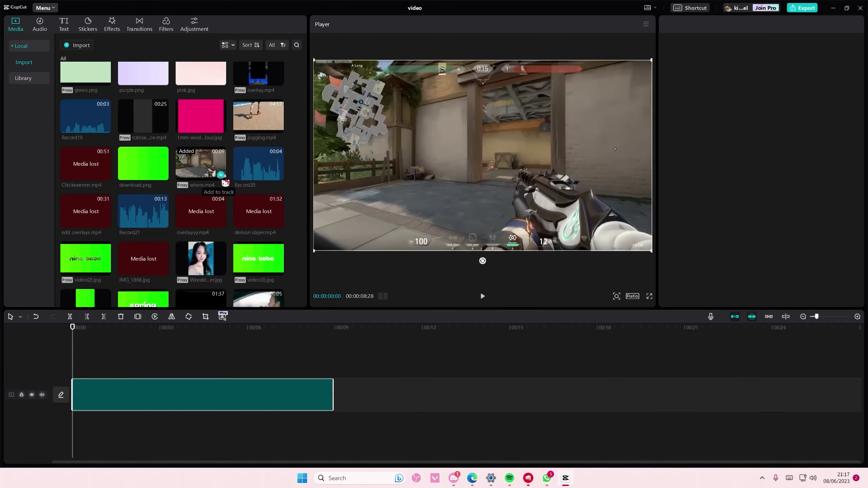
pyautogui.click(42, 396)
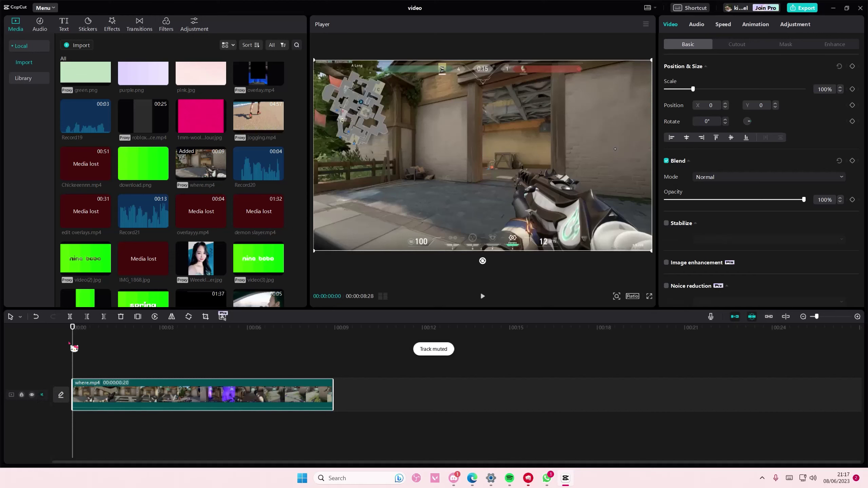
pyautogui.moveTo(74, 348); pyautogui.dragTo(141, 361)
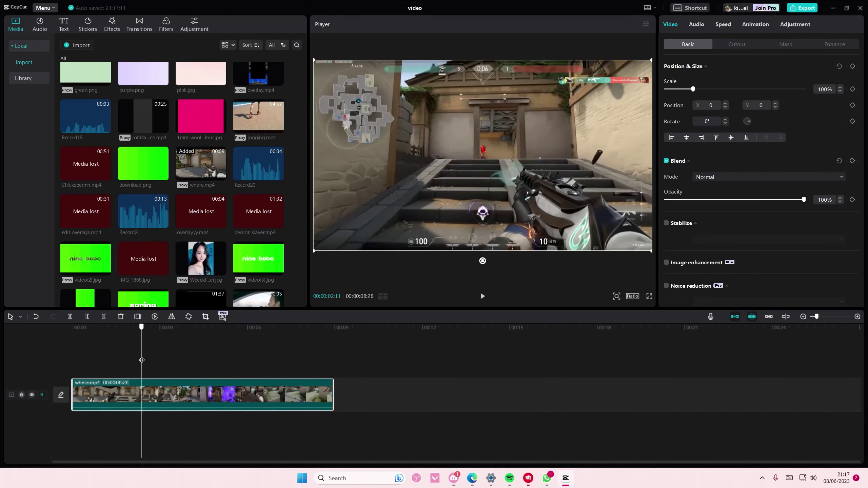
pyautogui.moveTo(141, 360); pyautogui.dragTo(139, 361)
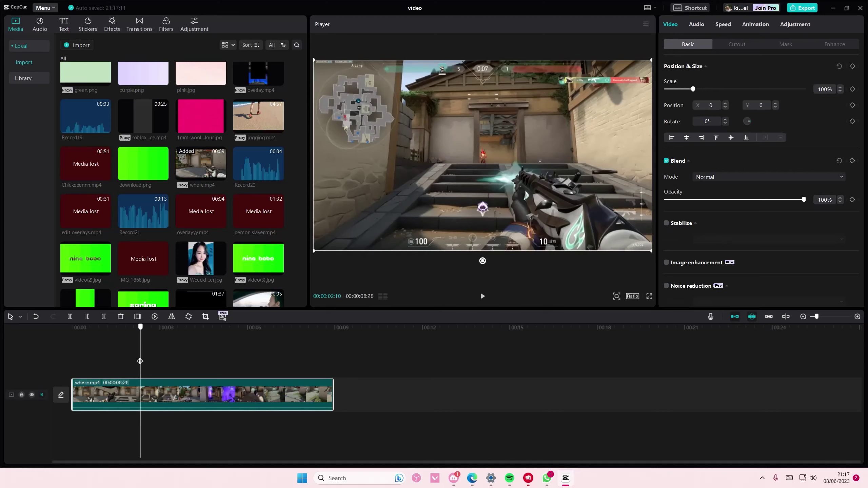
# - Split the clip near 2 seconds and insert a freeze frame trimmed to under a second
pyautogui.click(70, 317)
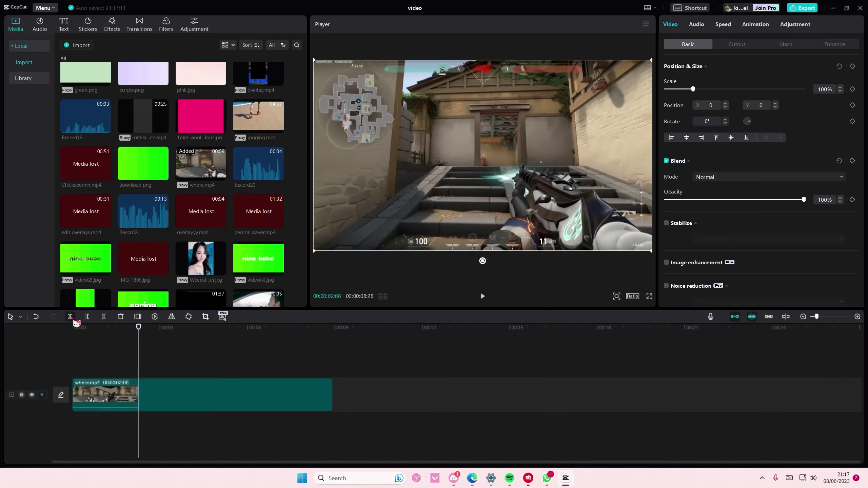
pyautogui.click(139, 317)
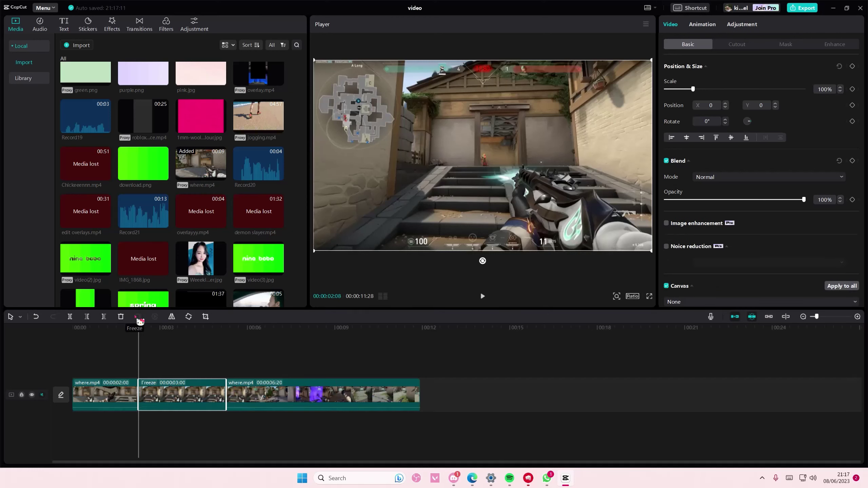
pyautogui.hotkey('ctrl', 'z')
pyautogui.hotkey('ctrl', 'z')
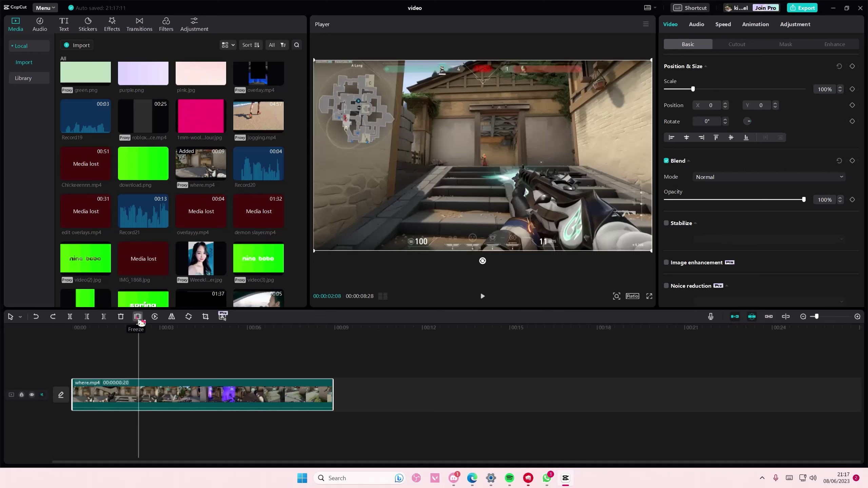
pyautogui.click(138, 317)
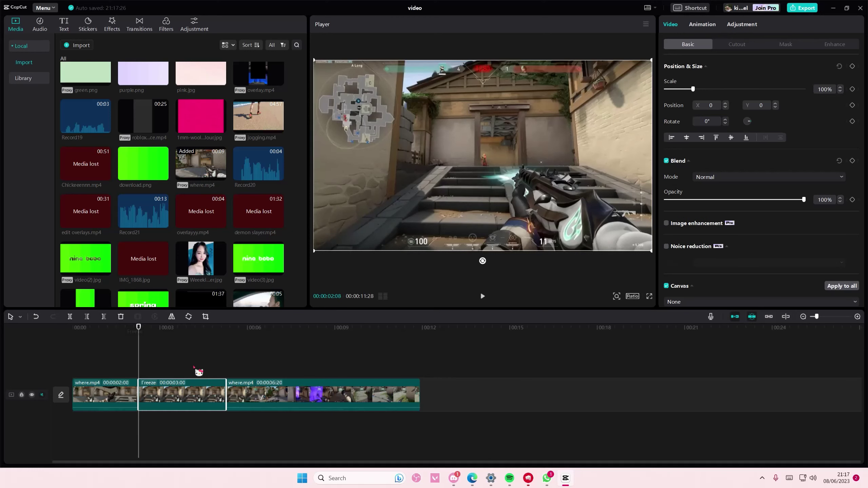
pyautogui.moveTo(225, 394); pyautogui.dragTo(161, 398)
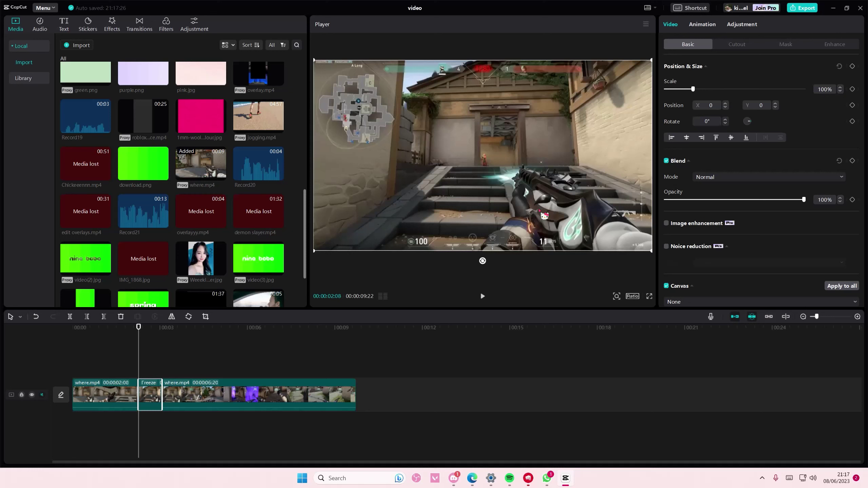
# - In Adjustment, drop the freeze frame's saturation to -50 to turn it grey
pyautogui.click(742, 26)
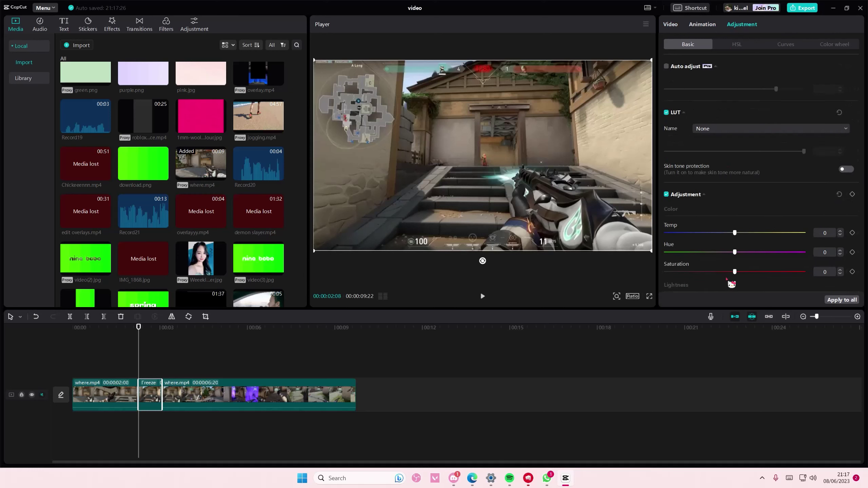
pyautogui.moveTo(735, 271); pyautogui.dragTo(690, 273)
pyautogui.scroll(-3, 688, 268)
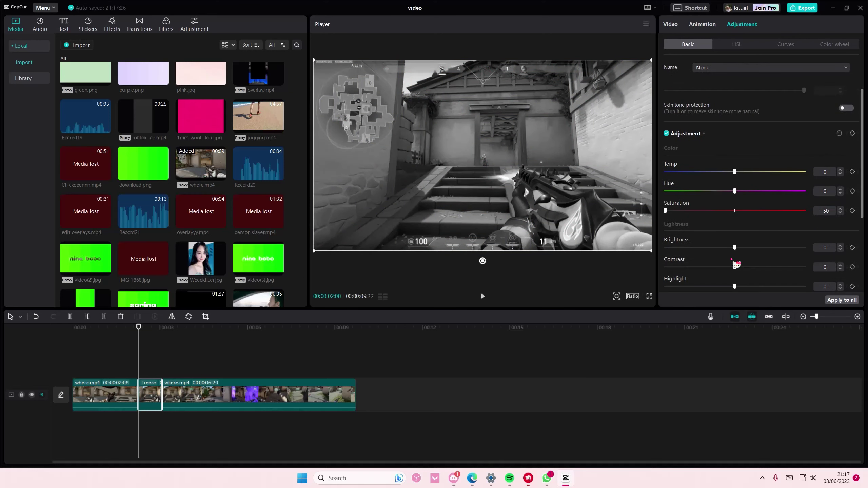
pyautogui.moveTo(734, 250)
pyautogui.mouseDown()
pyautogui.moveTo(725, 253)
pyautogui.moveTo(749, 266)
pyautogui.mouseUp()
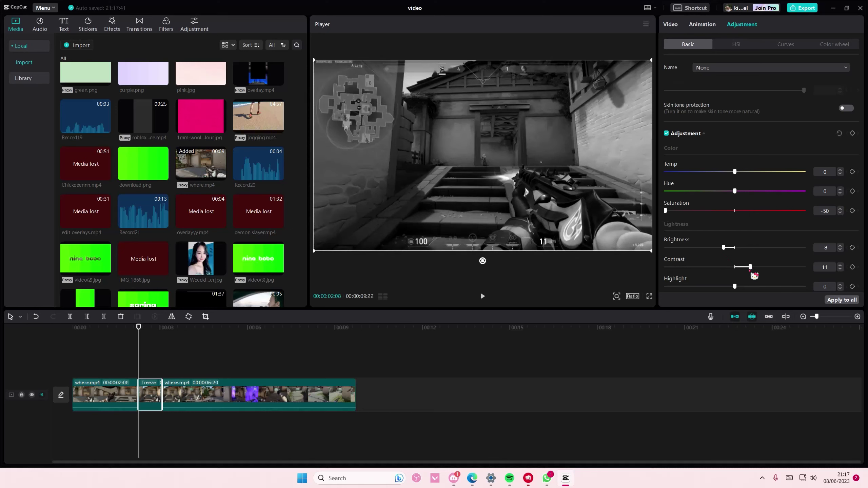
pyautogui.click(127, 347)
pyautogui.press('Home')
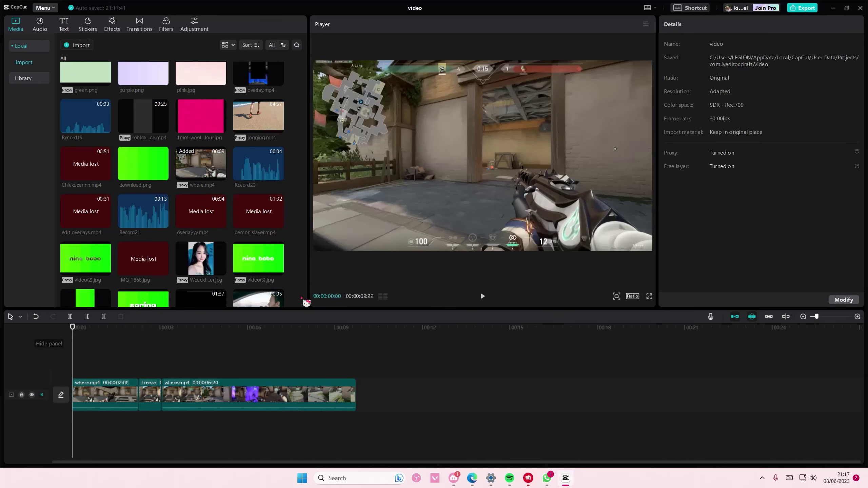
pyautogui.click(482, 296)
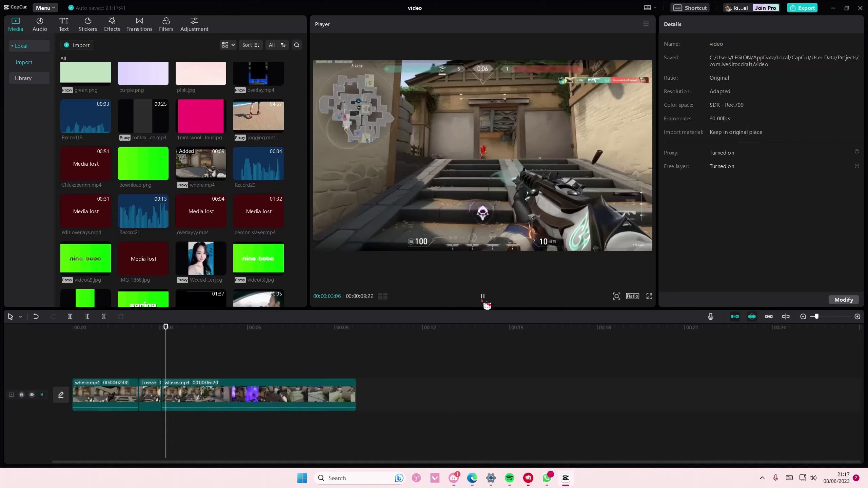
pyautogui.click(483, 297)
pyautogui.click(97, 329)
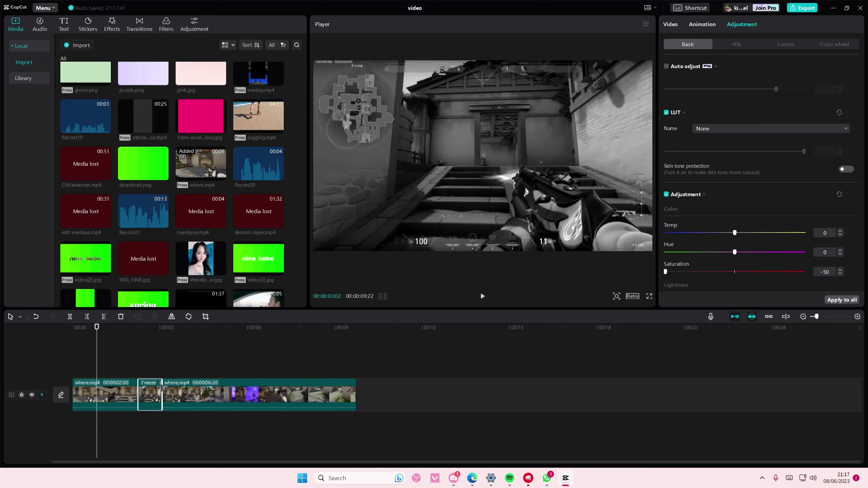
# - Extend the freeze frame slightly, then replay the edit from near the start to review it
pyautogui.moveTo(161, 390); pyautogui.dragTo(165, 390)
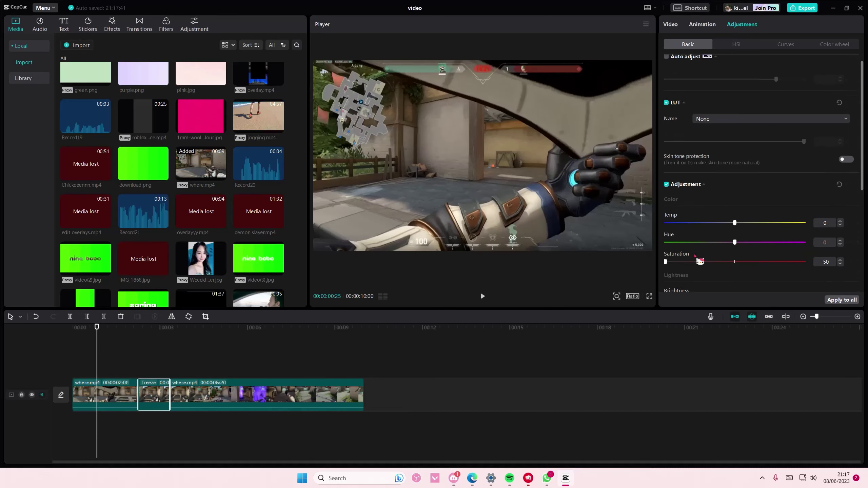
pyautogui.scroll(-3, 722, 268)
pyautogui.scroll(-2, 721, 267)
pyautogui.scroll(-1, 743, 134)
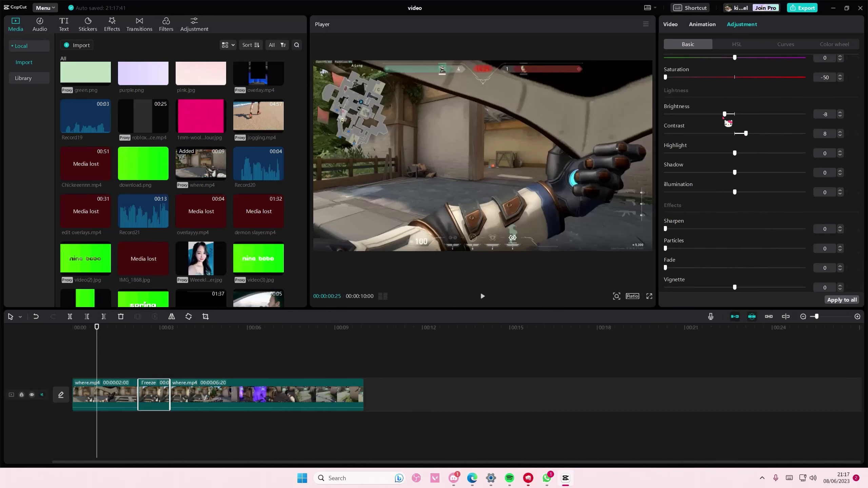
pyautogui.click(484, 297)
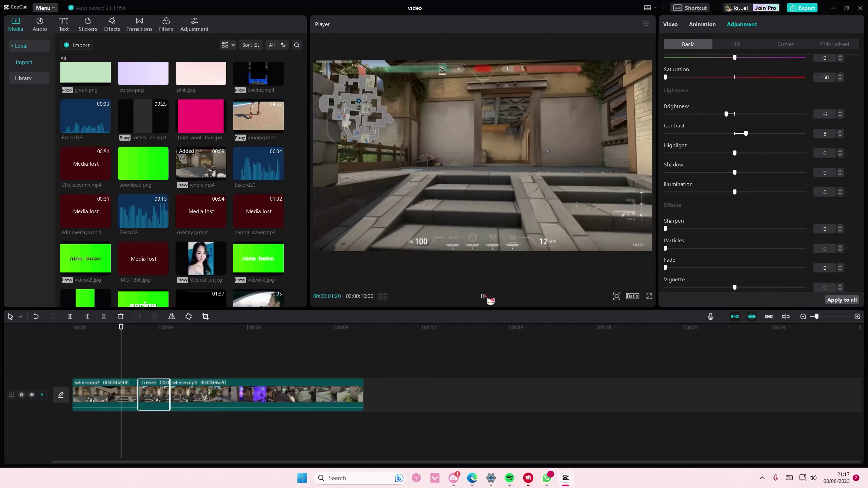
pyautogui.click(125, 366)
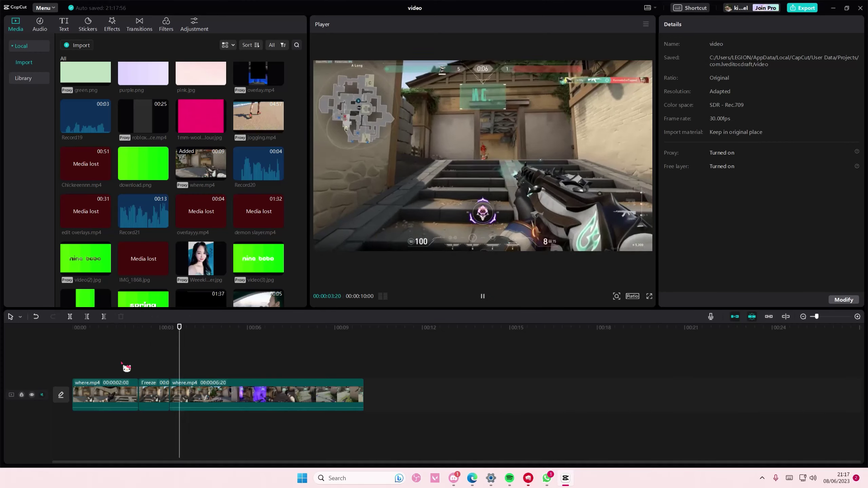
pyautogui.click(91, 362)
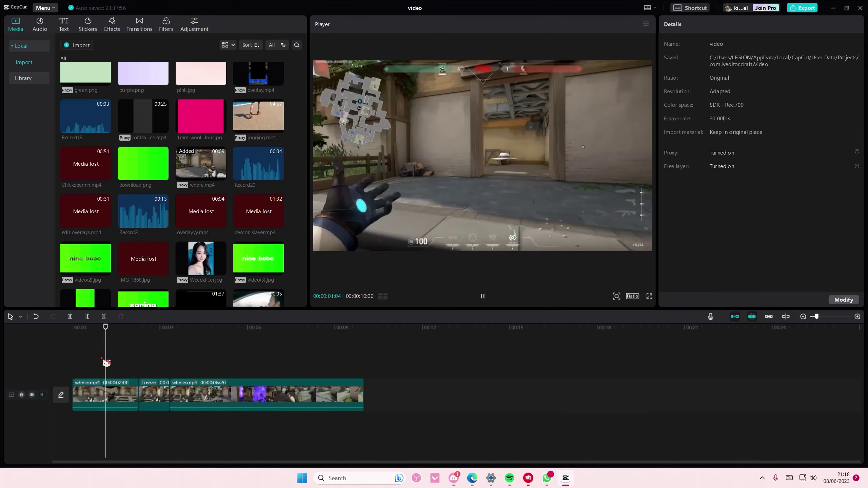